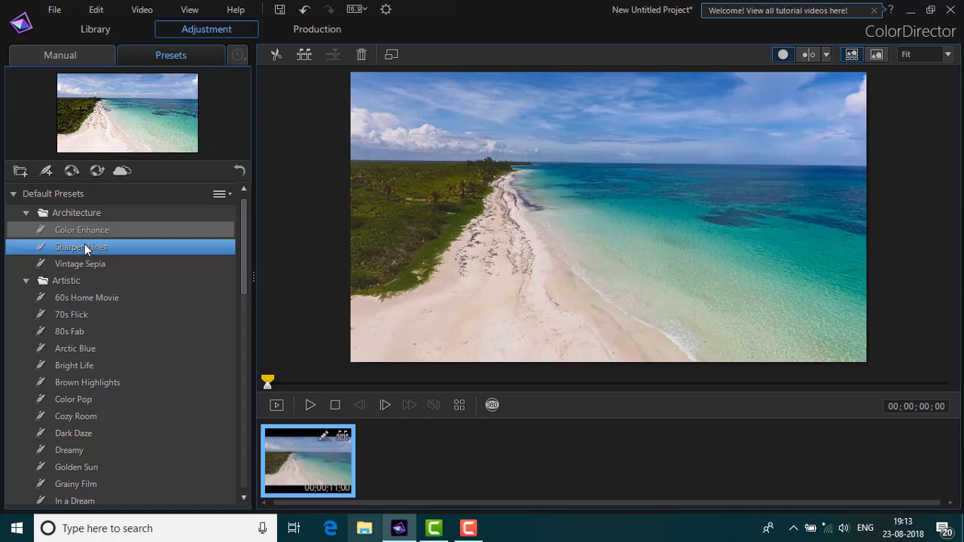
Try the Vintage Sepia, 60s Home Movie and 70s Flick presets on the beach clip
left_click(85, 260)
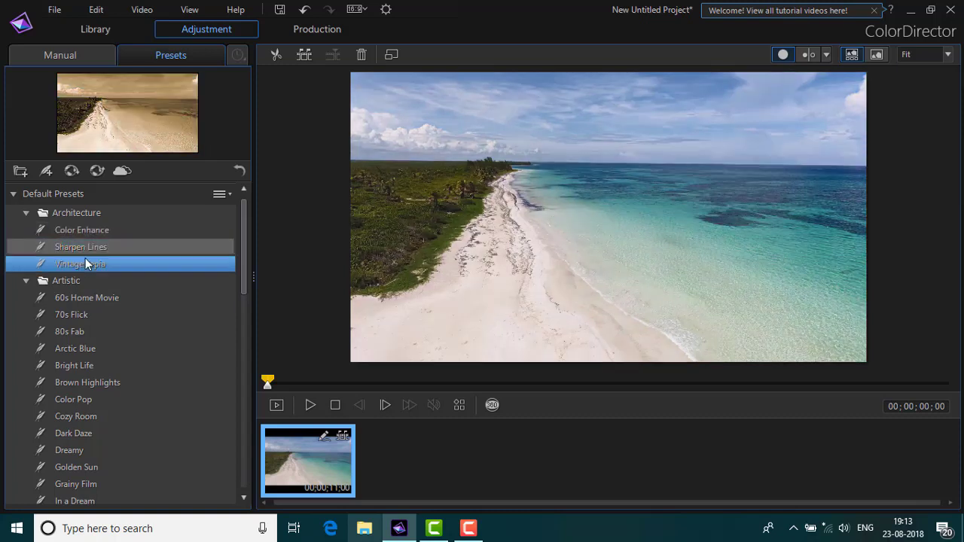
double_click(85, 259)
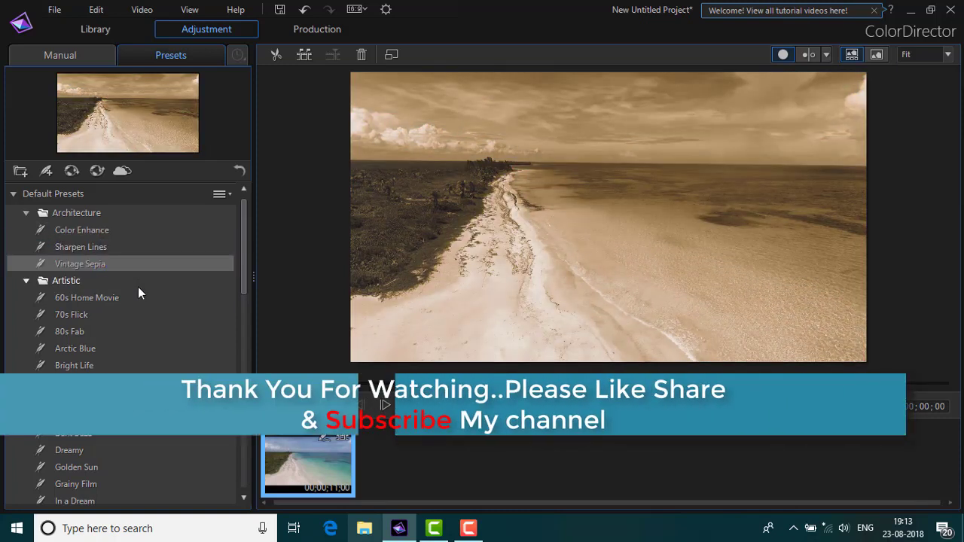
double_click(112, 298)
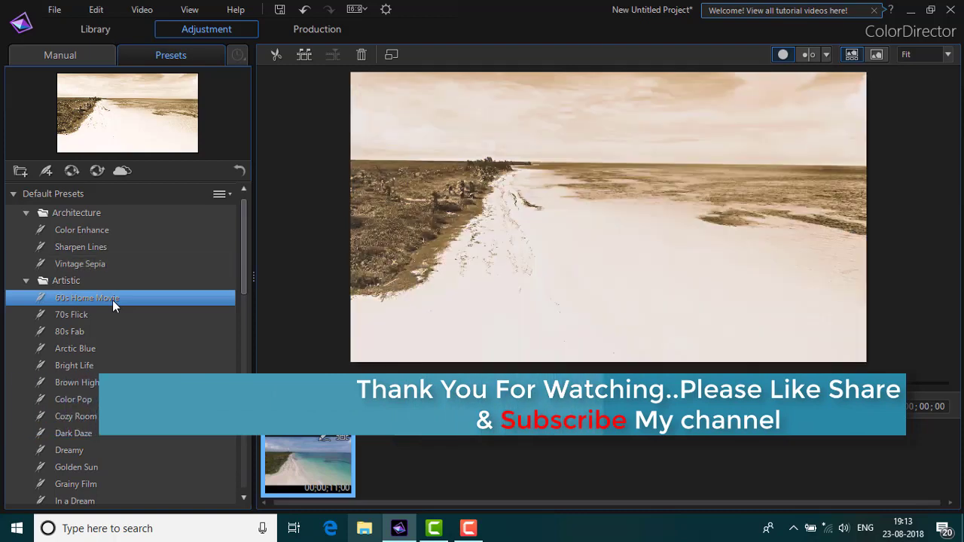
left_click(107, 317)
double_click(107, 317)
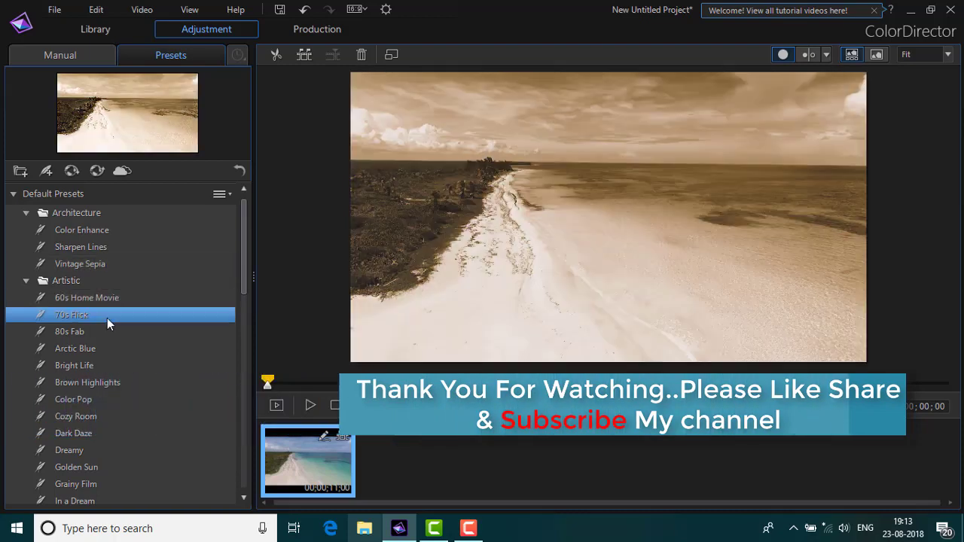
Try the Arctic Blue, Bright Life and Color Pop presets on the beach clip
left_click(100, 346)
double_click(101, 343)
left_click(99, 361)
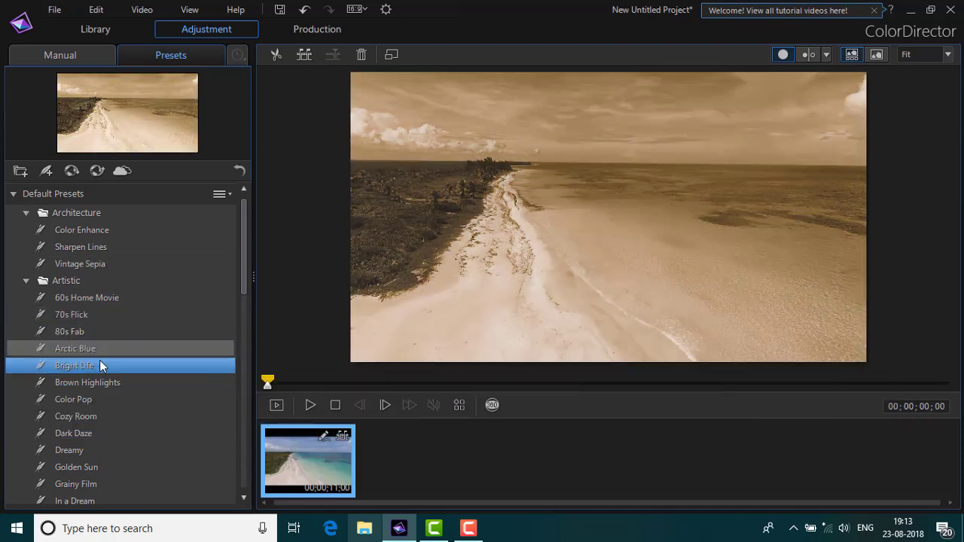
double_click(100, 361)
left_click(104, 402)
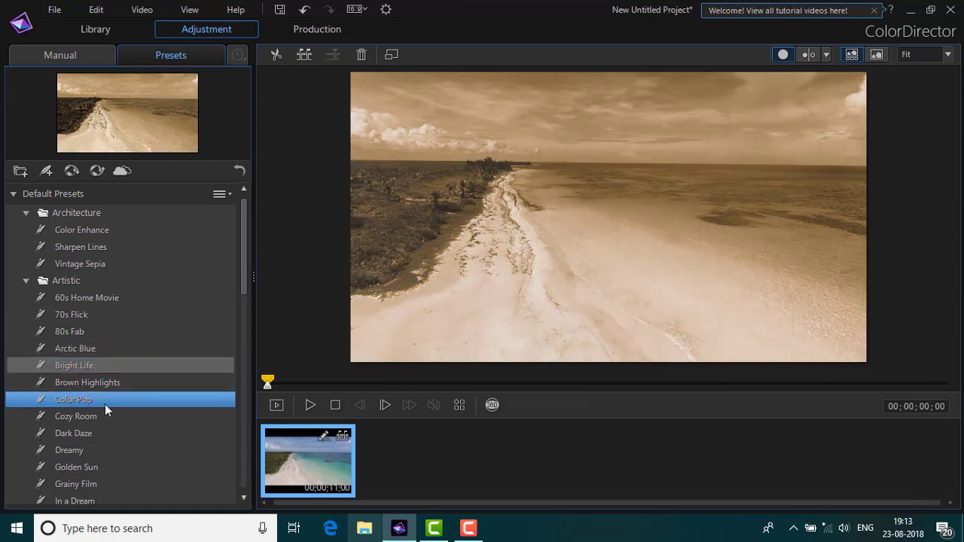
double_click(105, 404)
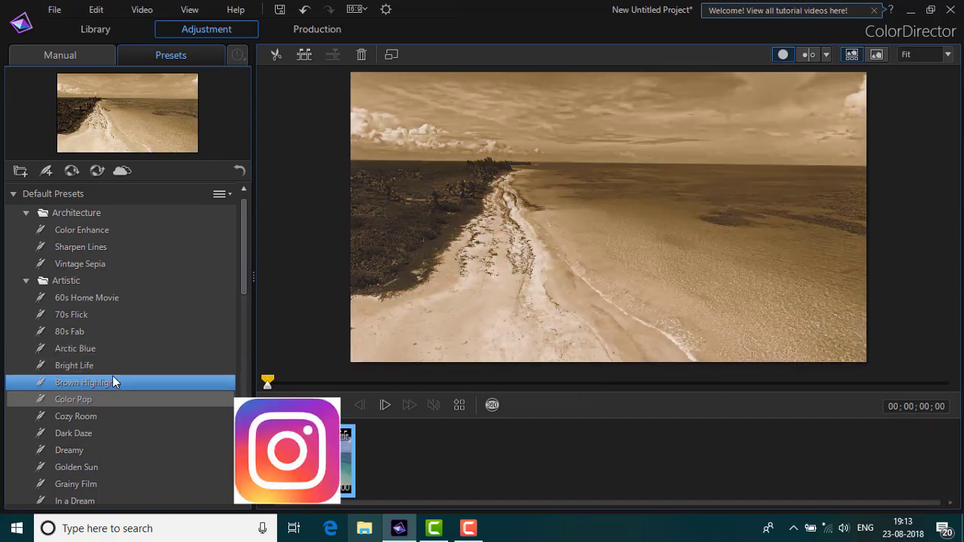
Compare the Color Enhance and Sharpen Lines presets on the beach clip, finishing with Vintage Sepia
double_click(101, 231)
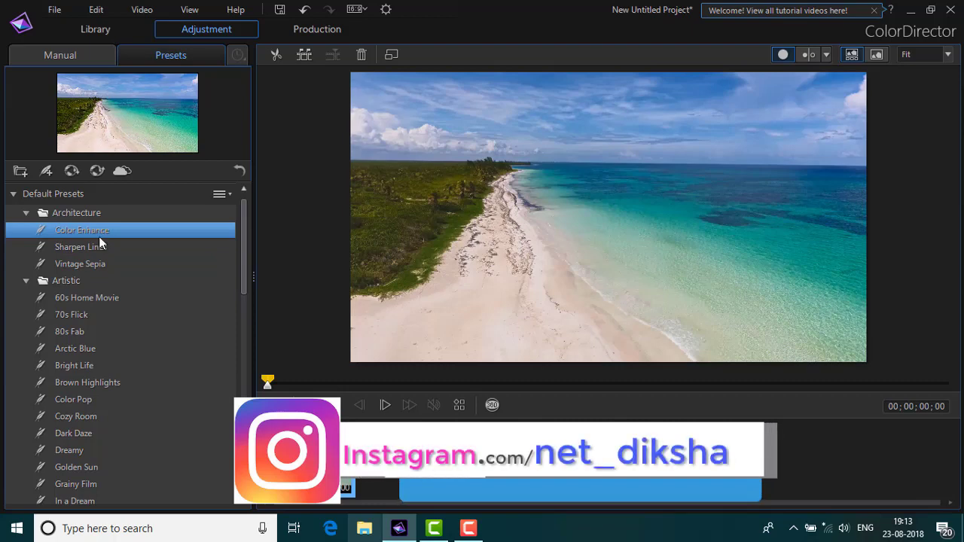
double_click(96, 252)
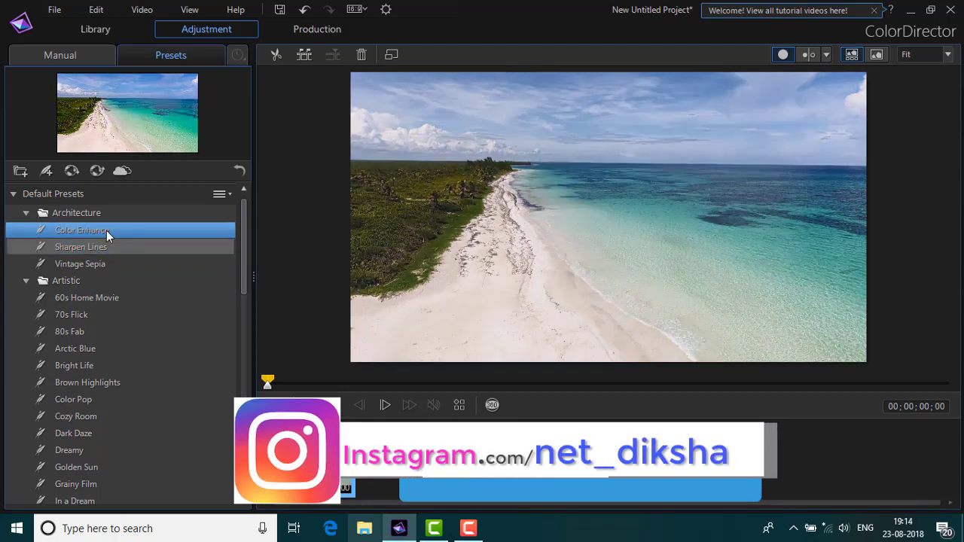
double_click(107, 230)
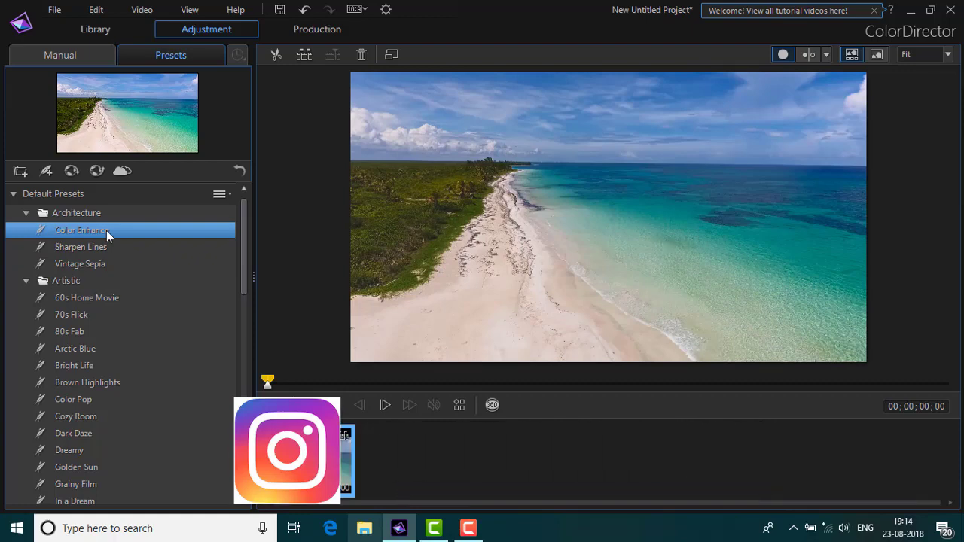
double_click(105, 264)
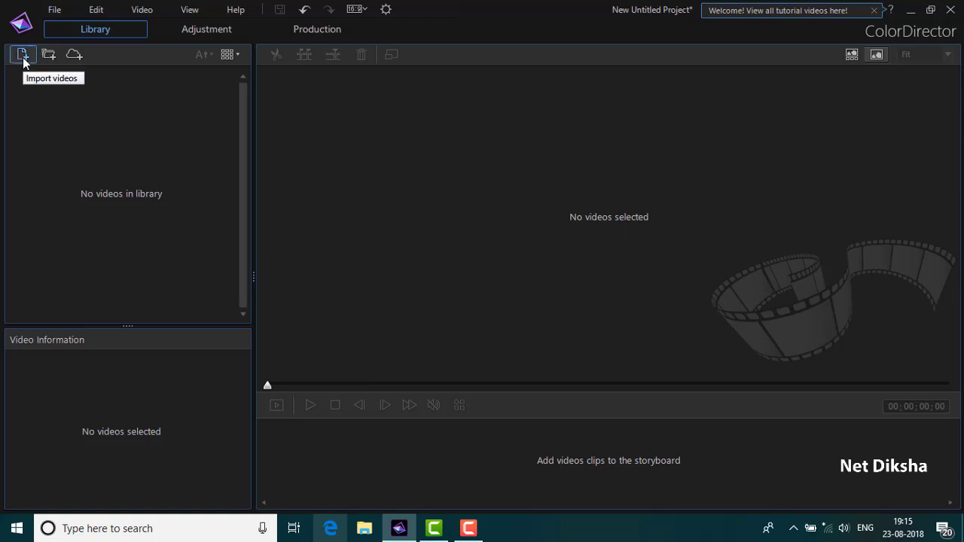
Import V2.mp4 into the video library from the Gami folder on the USB drive using File Explorer
left_click(365, 529)
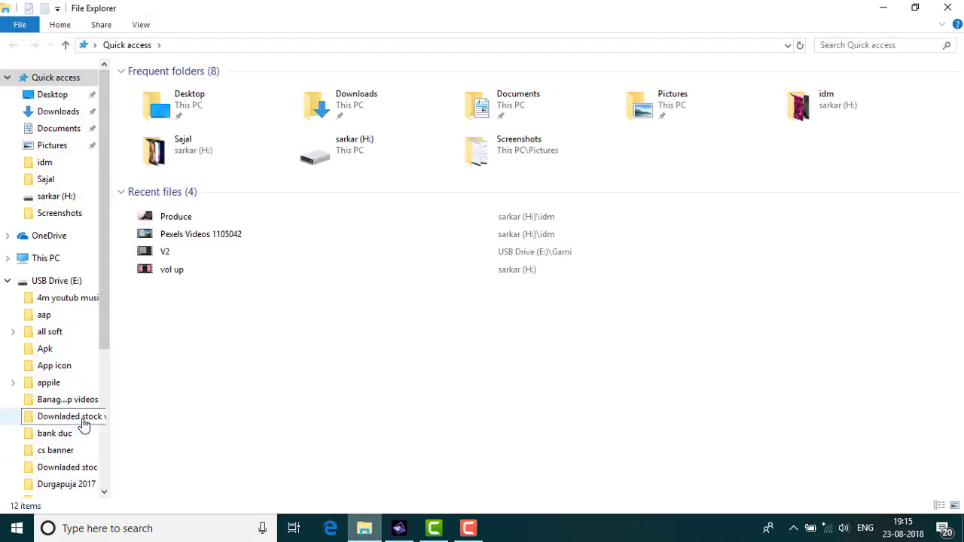
scroll(85, 425, "down", 2)
left_click(47, 422)
left_click_drag(151, 234, 130, 213)
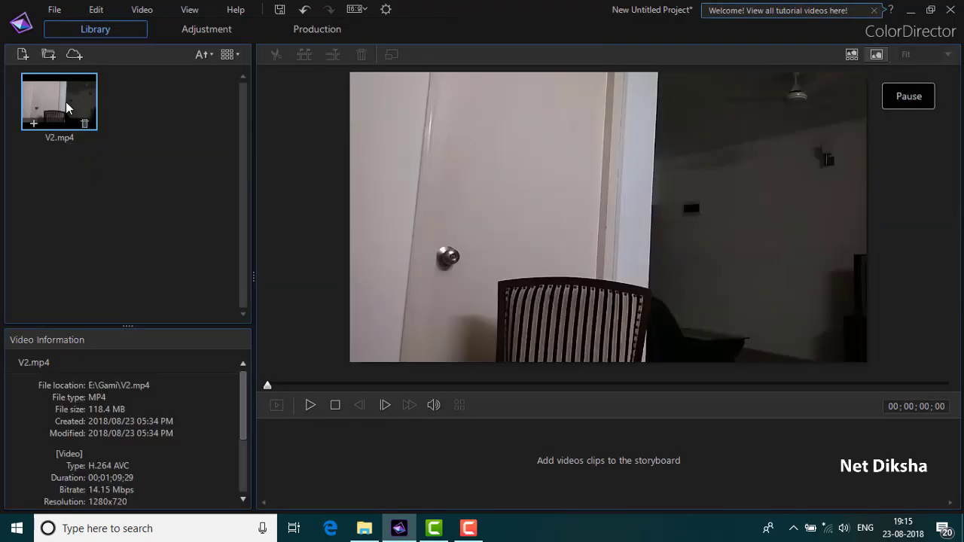
Add V2.mp4 to the storyboard and trim it from 00;00;28;13 to 00;00;59;09
left_click_drag(67, 108, 277, 467)
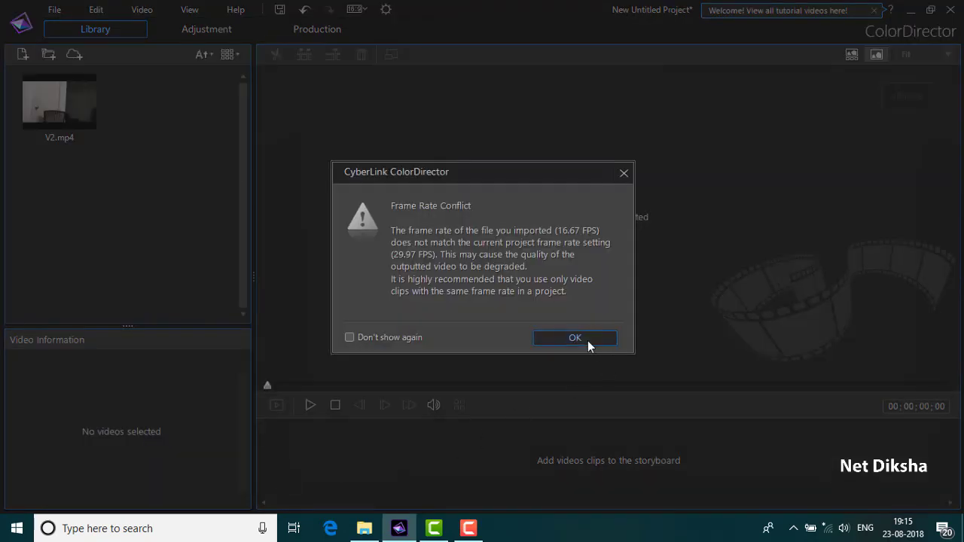
left_click(588, 341)
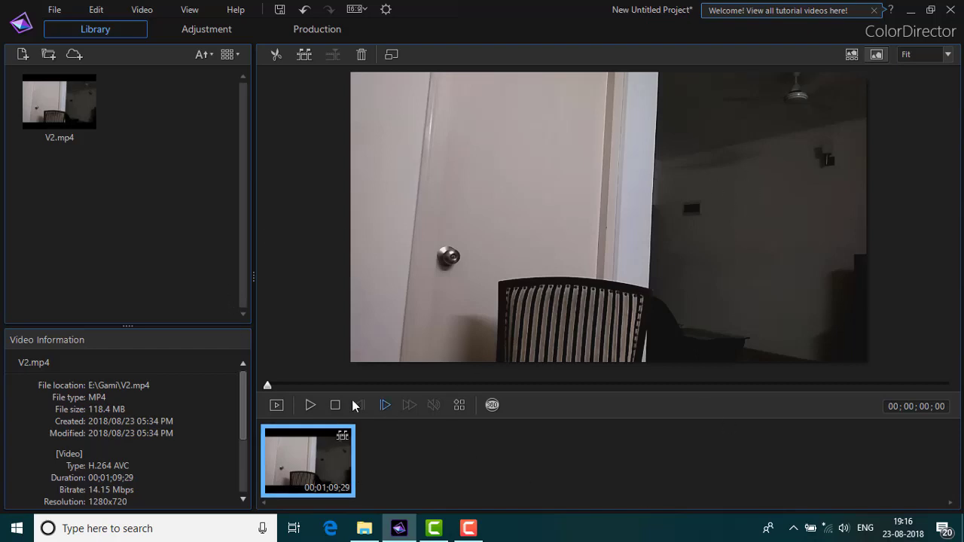
left_click(96, 9)
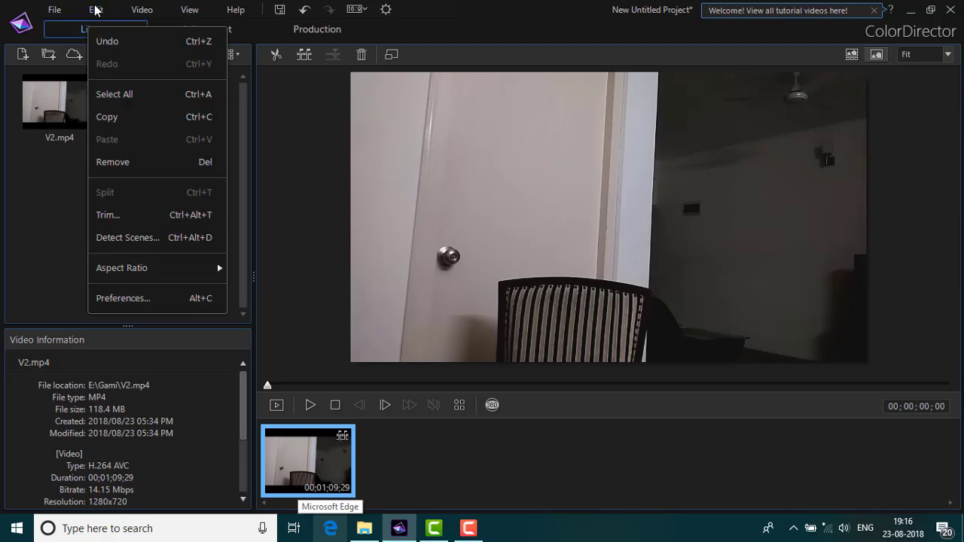
left_click(164, 225)
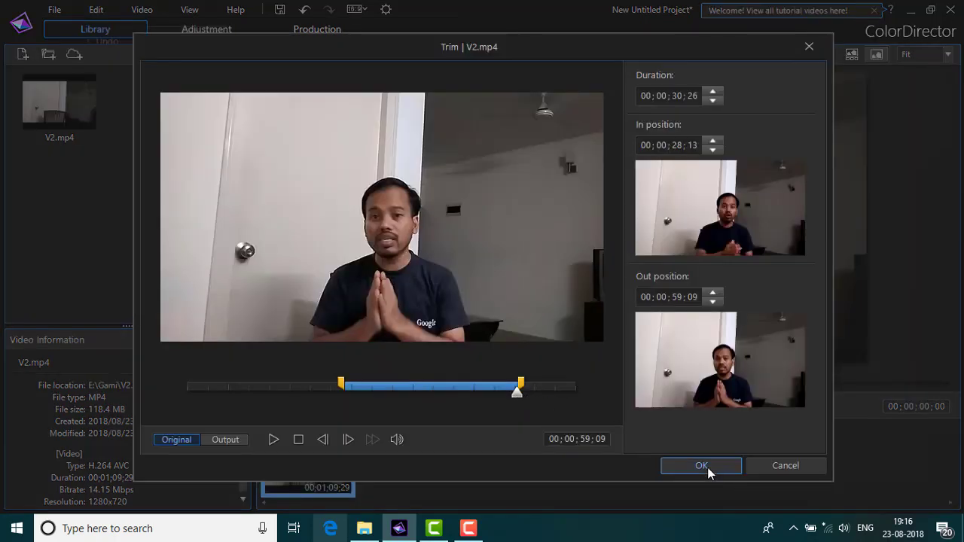
left_click(701, 465)
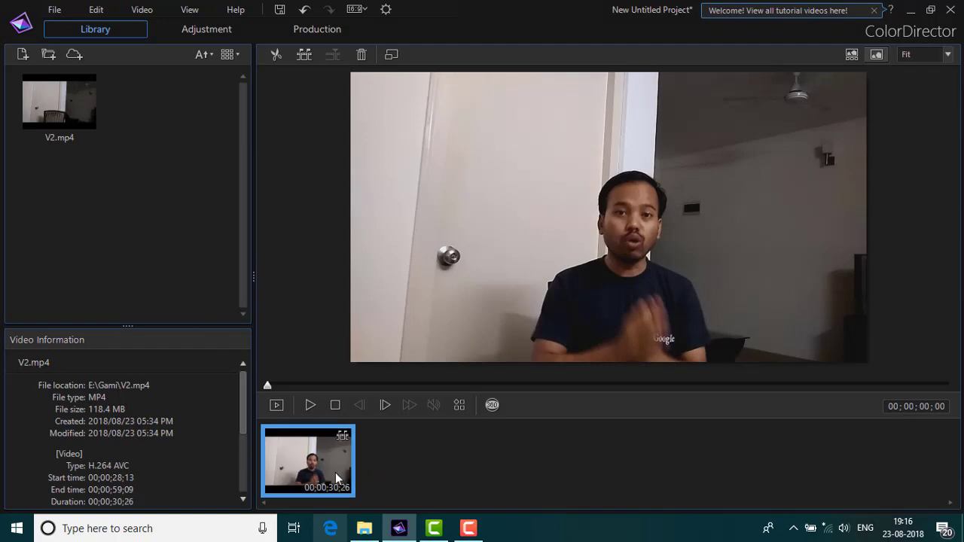
Adjust the clip's global tone manually, setting Brightest to 17 and Bright to 3
left_click(207, 29)
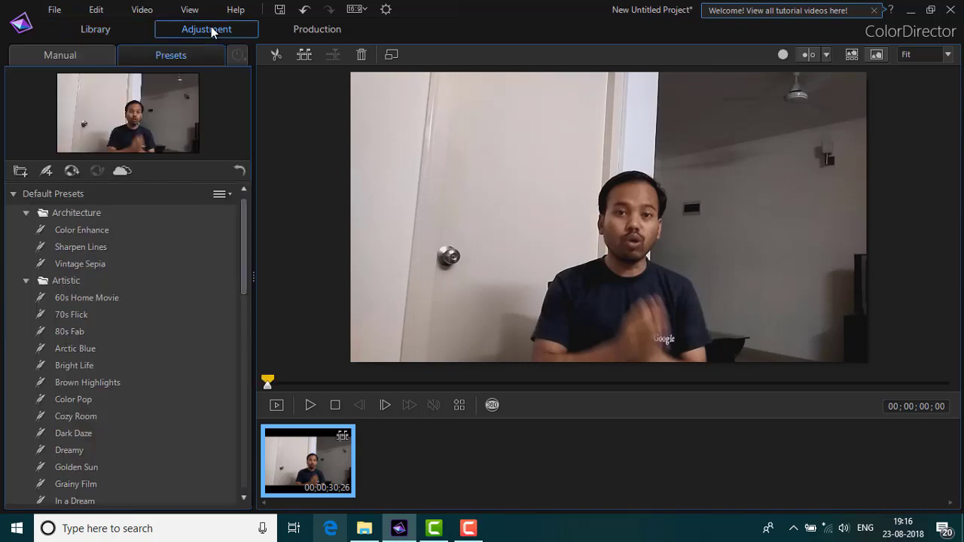
left_click(72, 55)
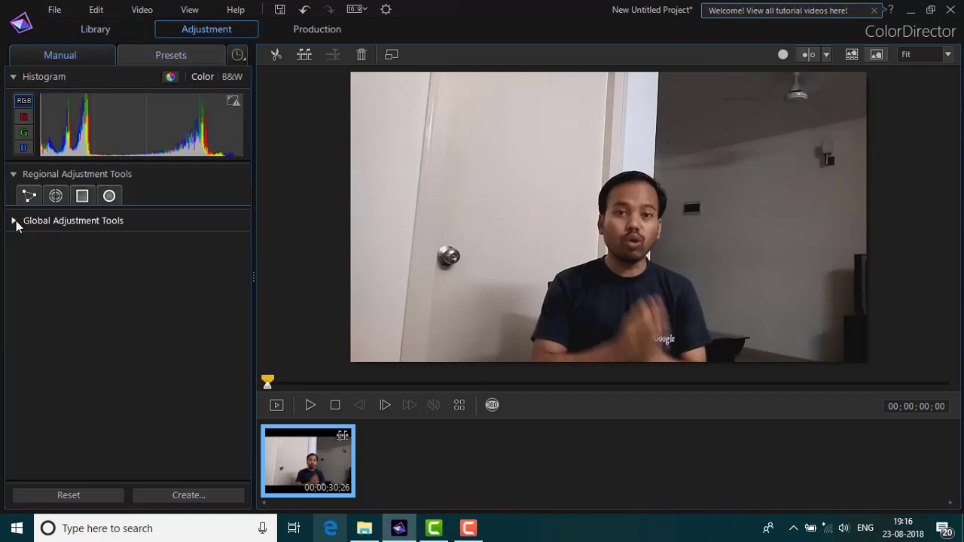
left_click(14, 221)
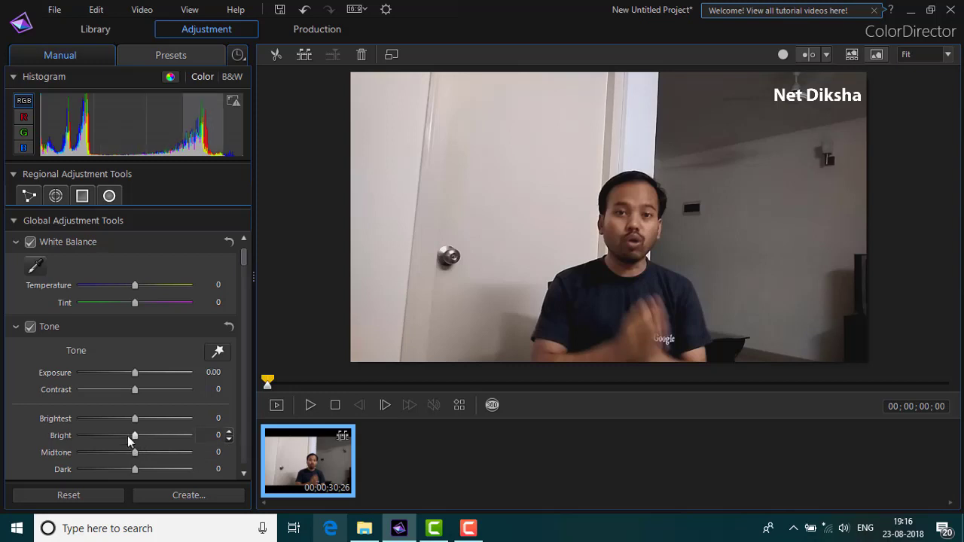
left_click_drag(136, 422, 136, 443)
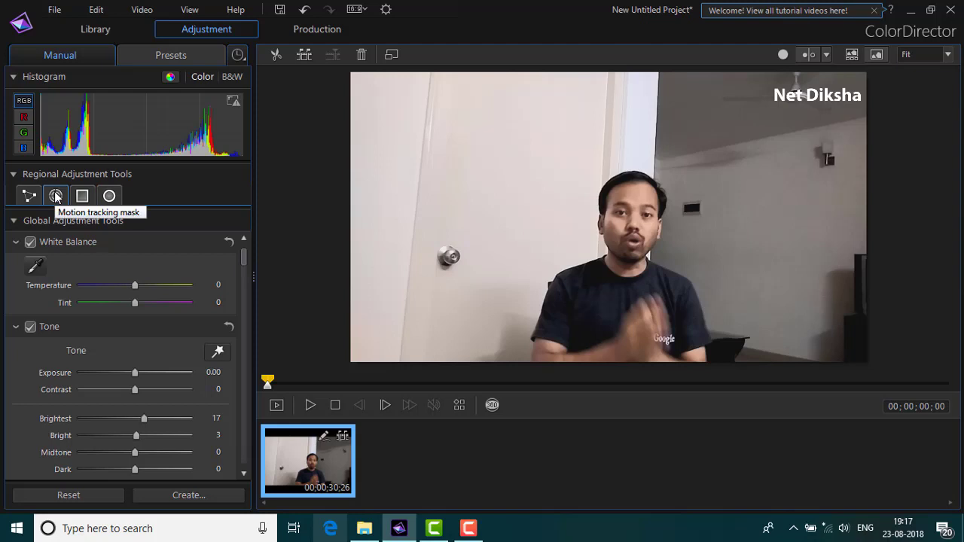
Paint a motion tracking mask over the man at the start of the clip with brush size 19.4
left_click(56, 196)
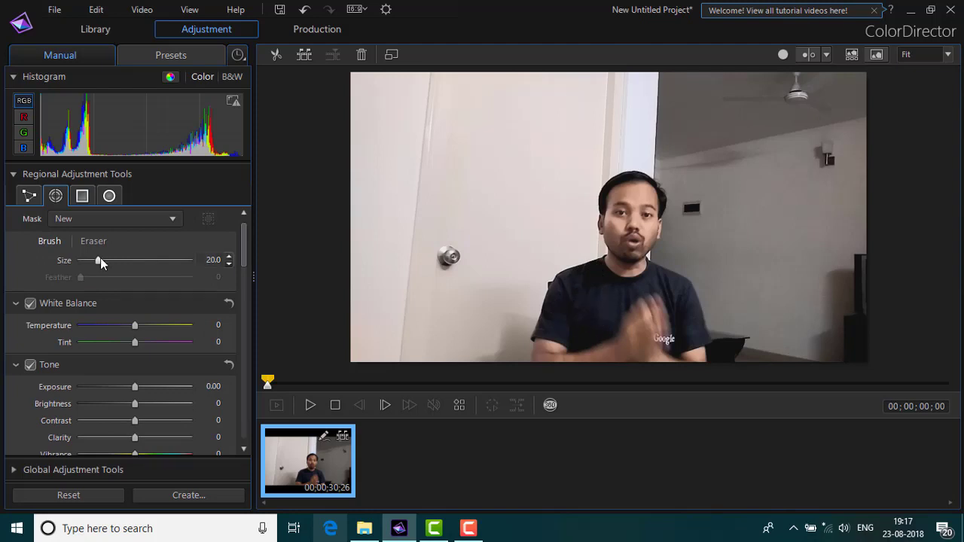
mouse_move(101, 264)
left_mouse_down()
mouse_move(90, 258)
mouse_move(98, 260)
left_mouse_up()
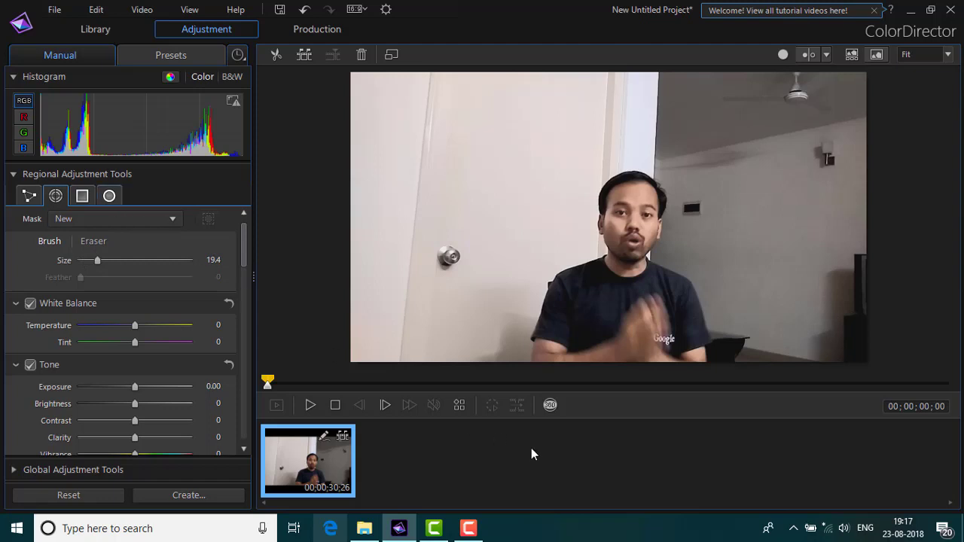
left_click(308, 407)
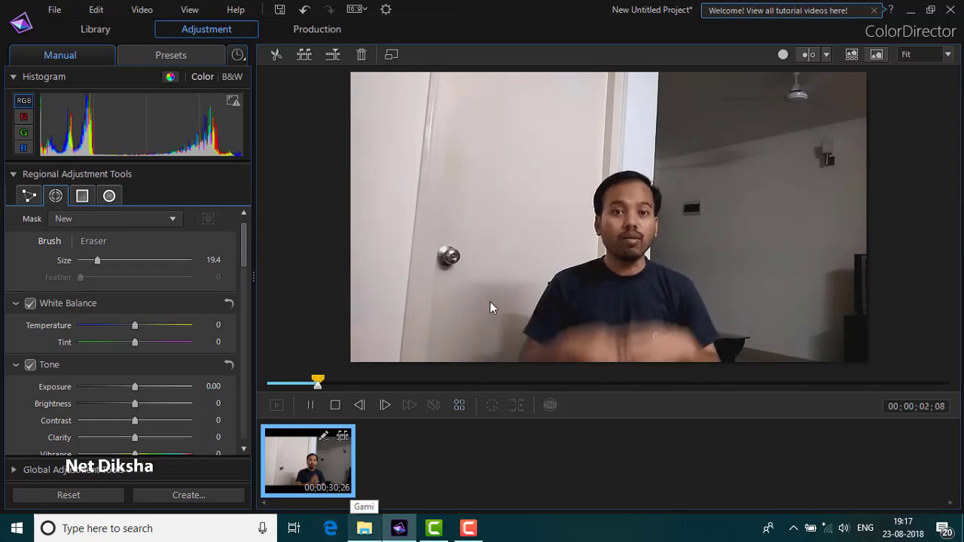
left_click(267, 384)
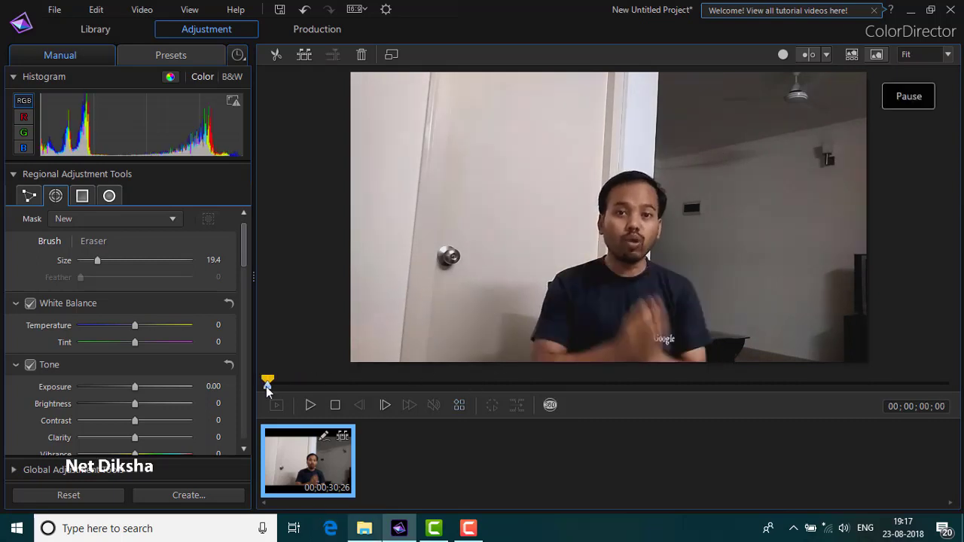
mouse_move(583, 323)
left_mouse_down()
mouse_move(612, 272)
mouse_move(620, 211)
mouse_move(637, 223)
mouse_move(663, 290)
left_mouse_up()
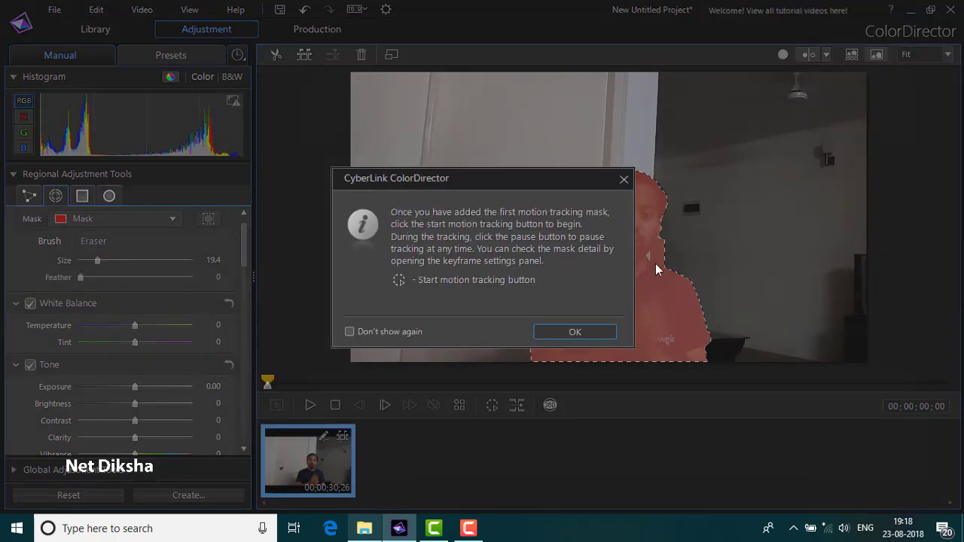
left_click(574, 332)
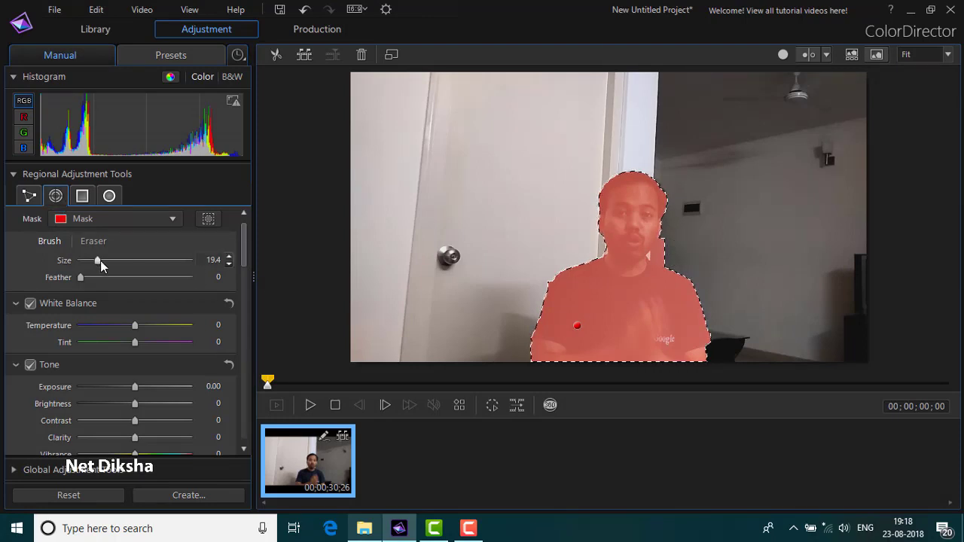
Erase the excess mask around the man and run motion tracking, pausing at 00;00;00;27 and 00;00;02;29
left_click(93, 241)
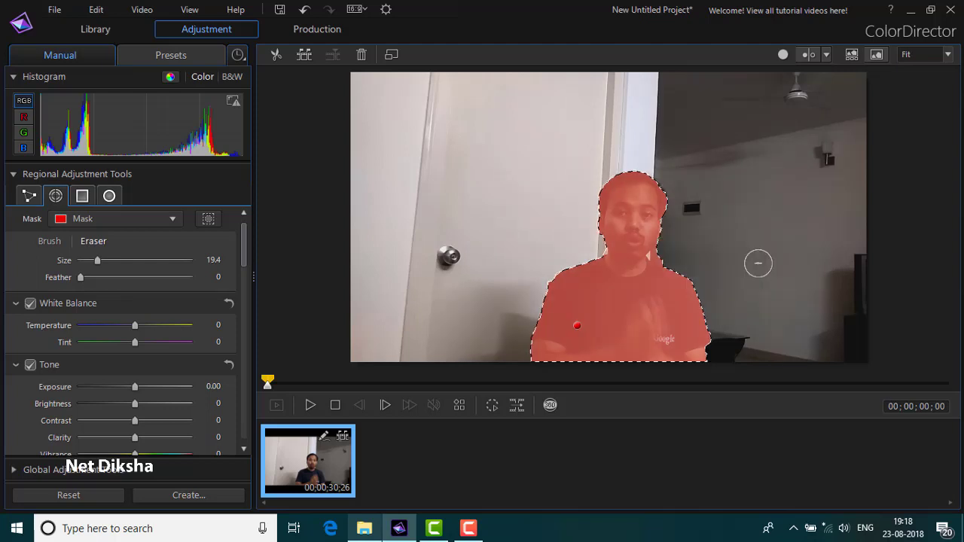
left_click(492, 407)
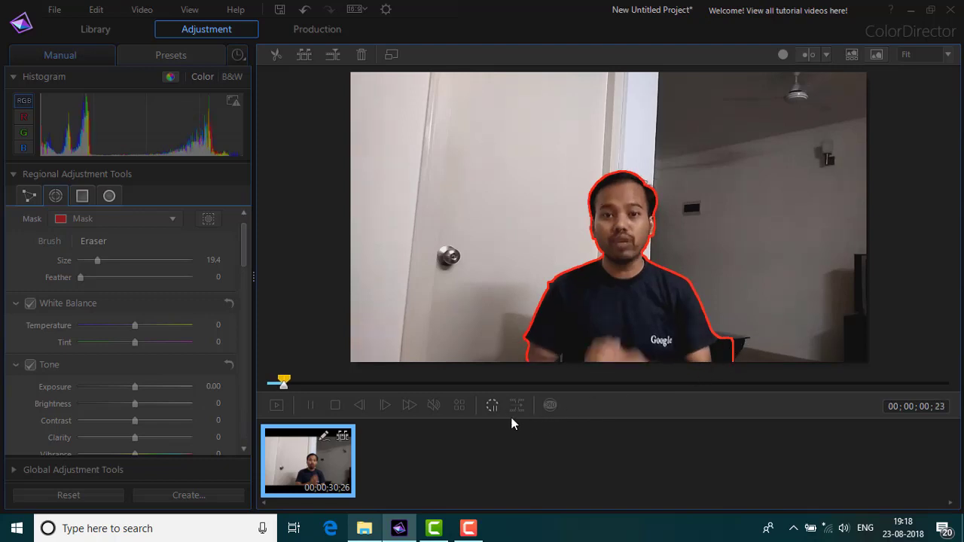
left_click(492, 406)
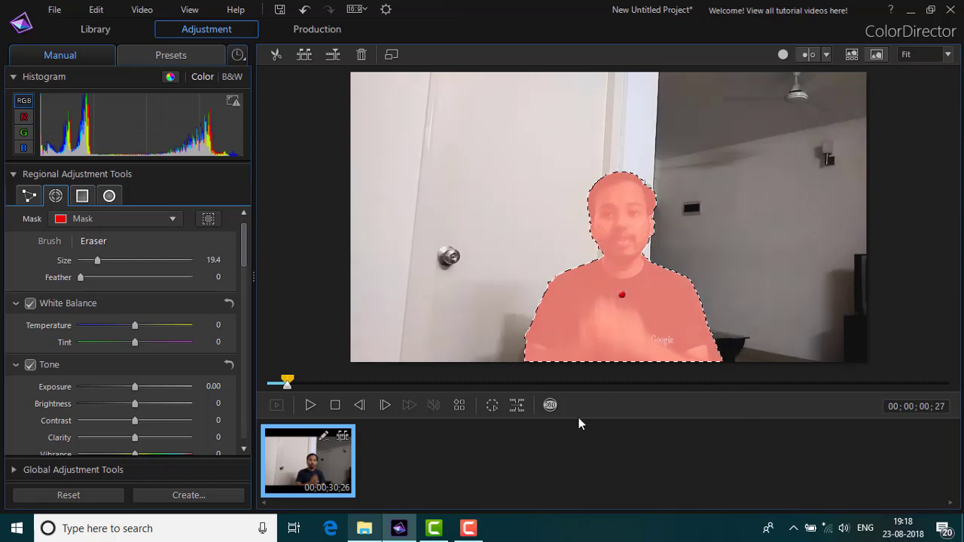
left_click(492, 406)
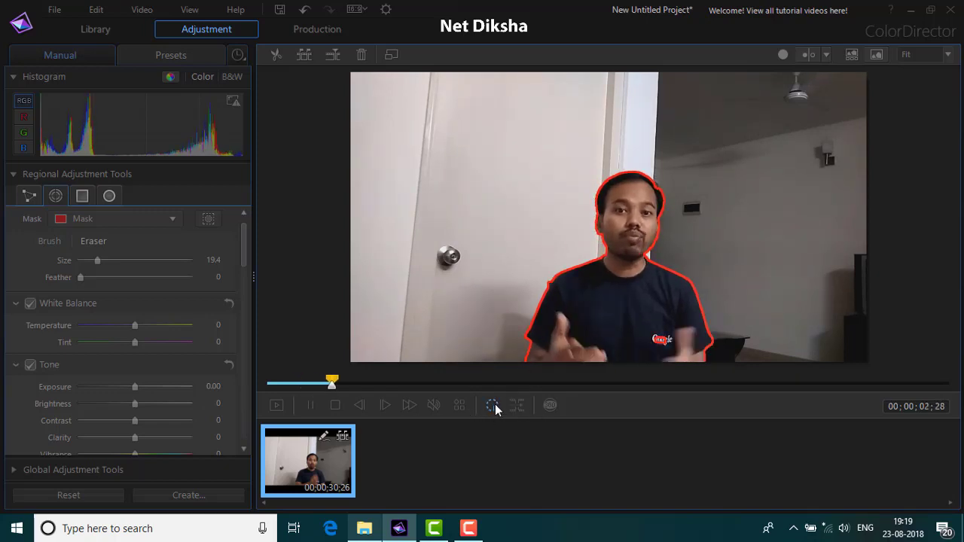
left_click(494, 406)
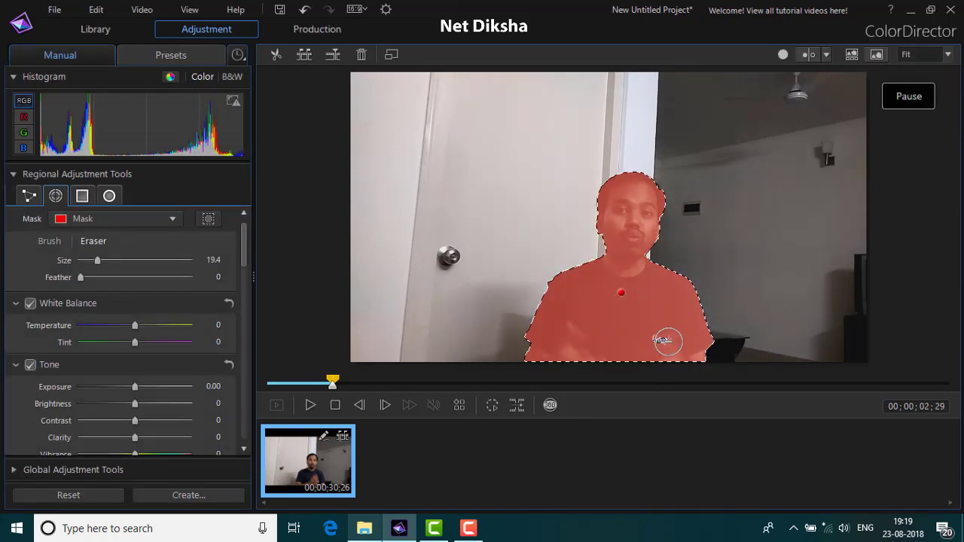
Paint over the gap in the man's mask at his shirt logo and continue motion tracking, pausing at 00;00;04;22
left_click(49, 241)
mouse_move(615, 287)
left_mouse_down()
mouse_move(655, 309)
mouse_move(674, 352)
left_mouse_up()
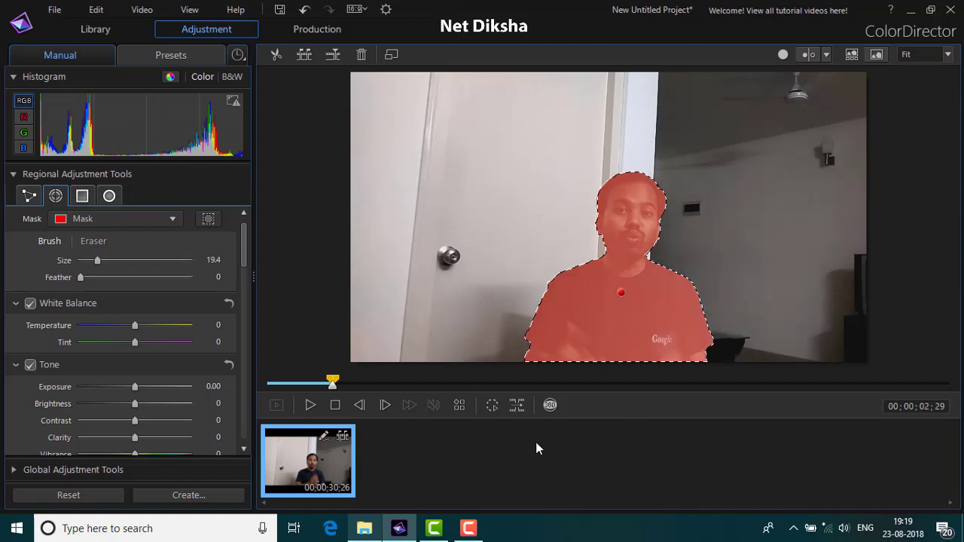
left_click(491, 405)
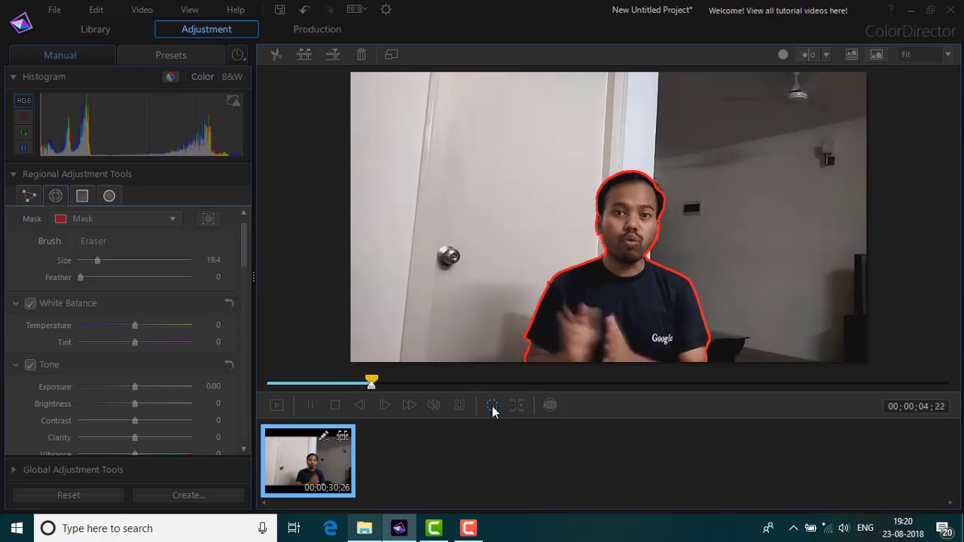
left_click(493, 408)
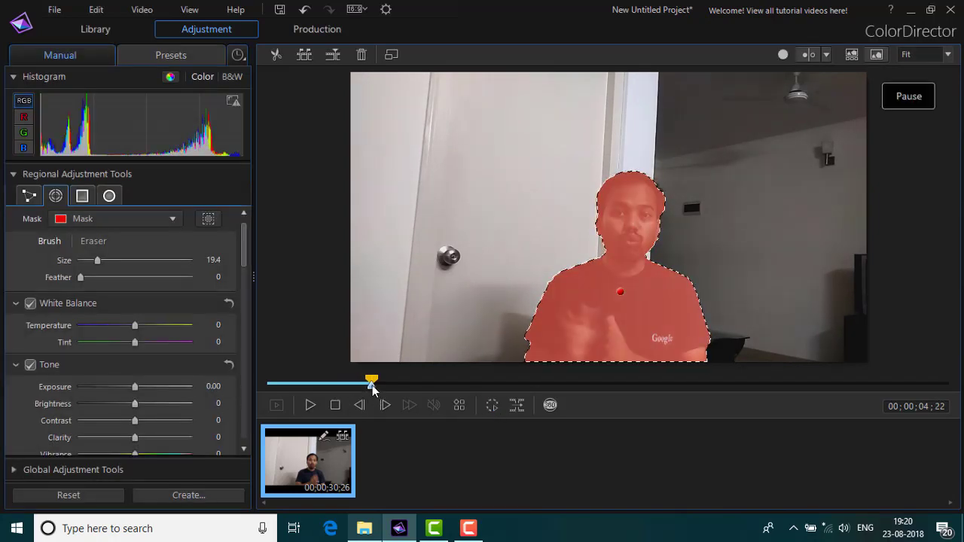
Invert the tracked mask, set the background's blur degree to 84, and preview the effect from the start of the clip
left_click(335, 402)
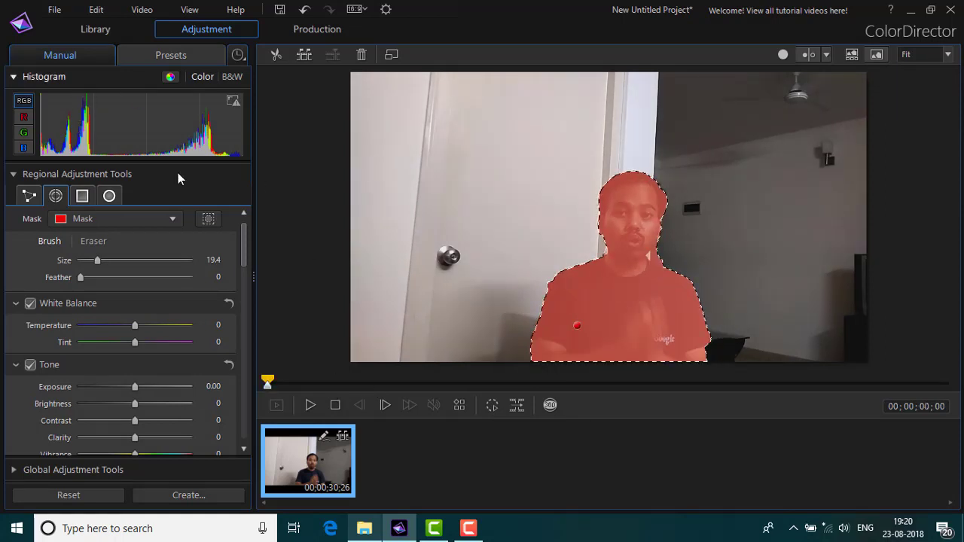
left_click(209, 219)
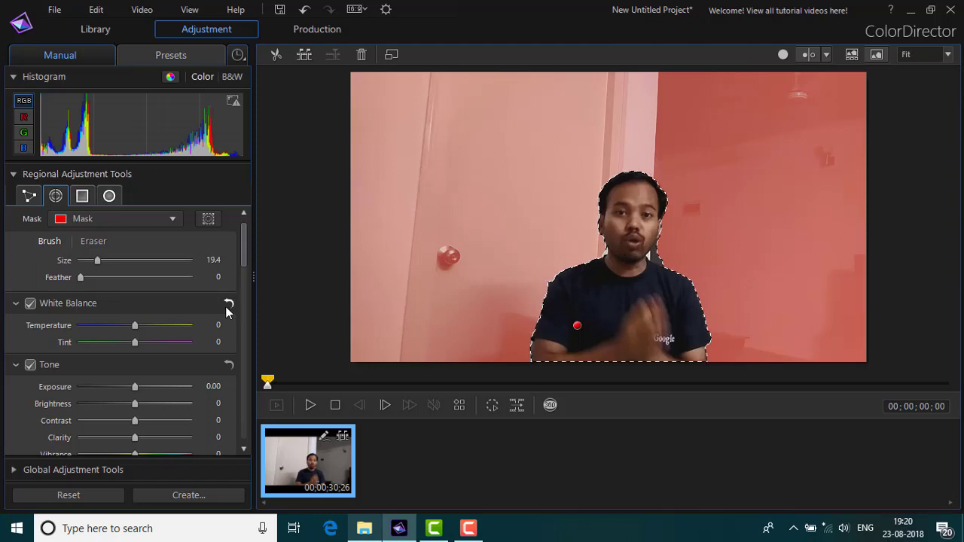
left_click_drag(245, 258, 242, 407)
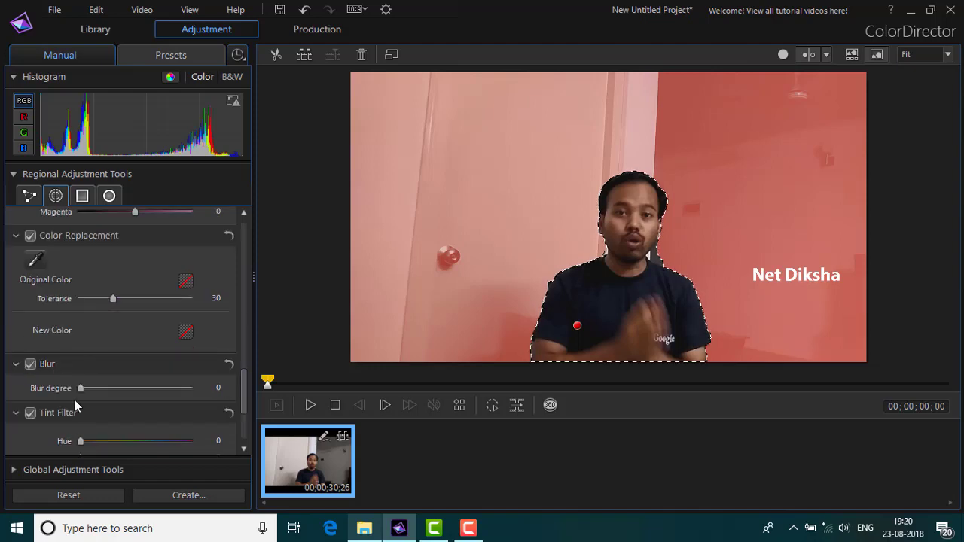
left_click_drag(82, 390, 172, 390)
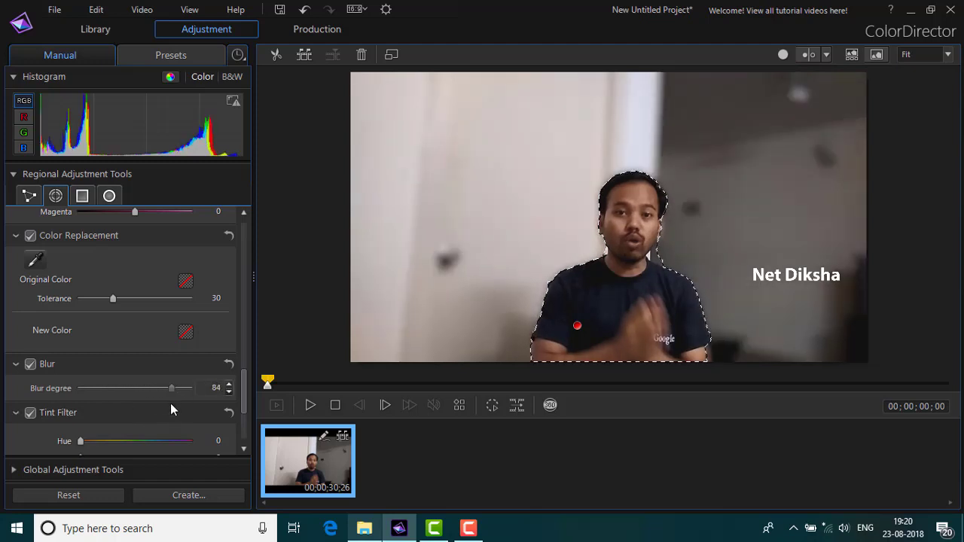
left_click(312, 407)
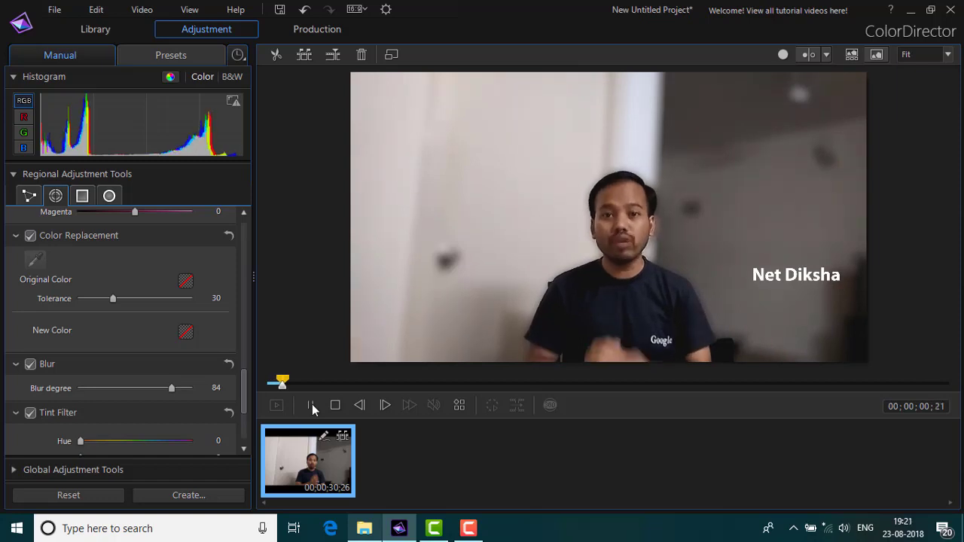
left_click(311, 406)
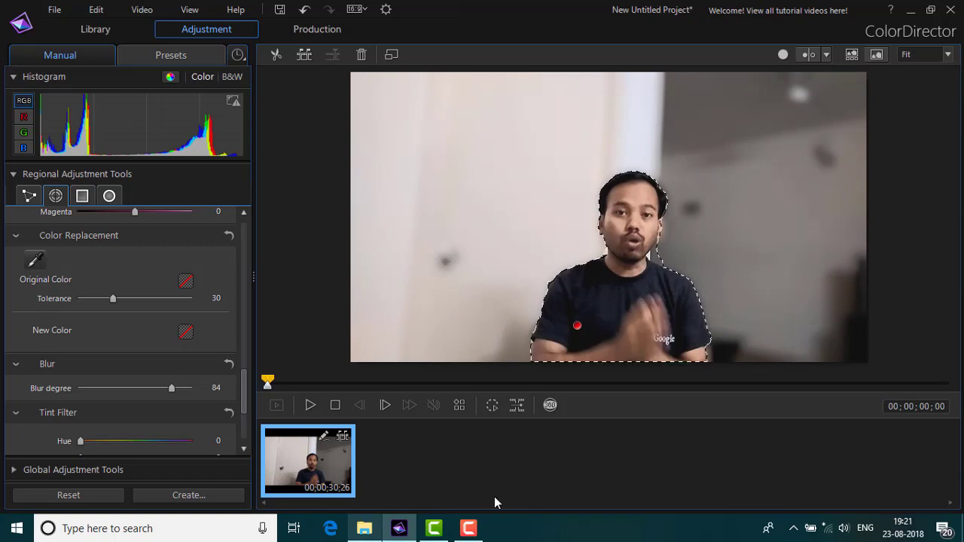
Produce the video in H.264 AVC MP4 format with the MPEG-4 1280 x 720/30p (16 Mbps) profile
left_click(324, 30)
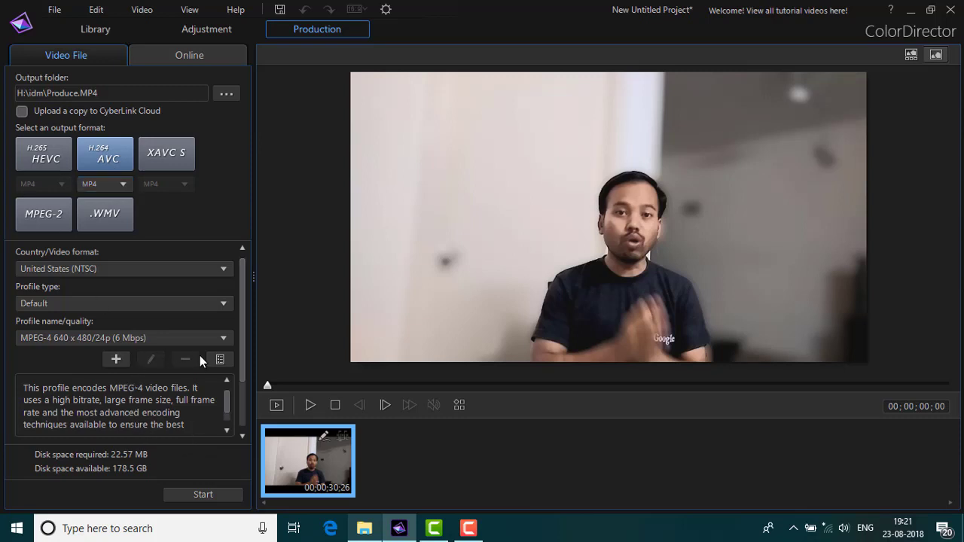
left_click(224, 340)
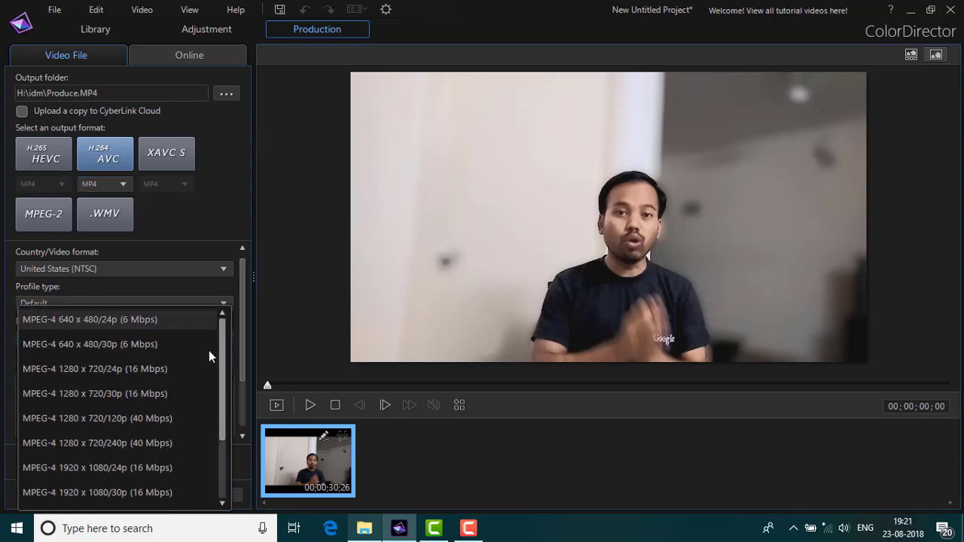
left_click(177, 403)
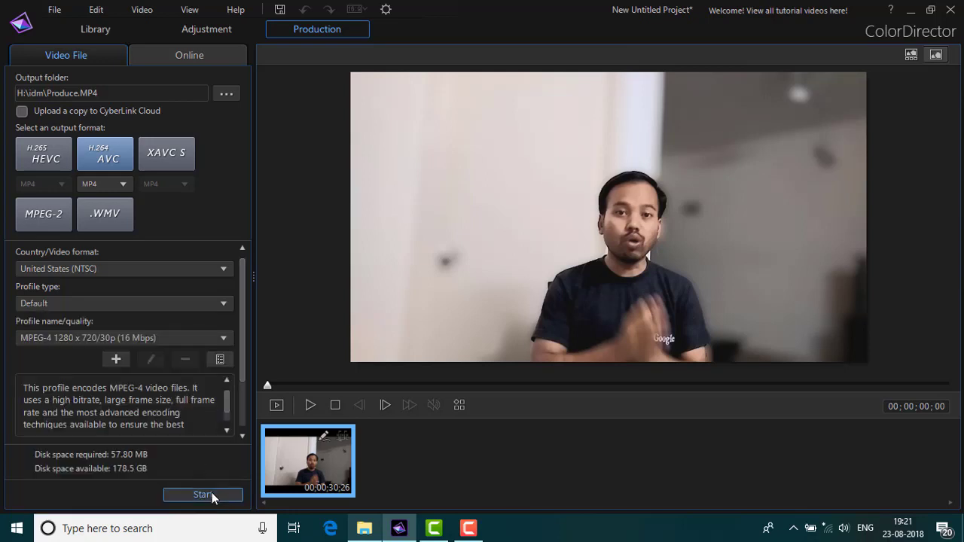
left_click(204, 494)
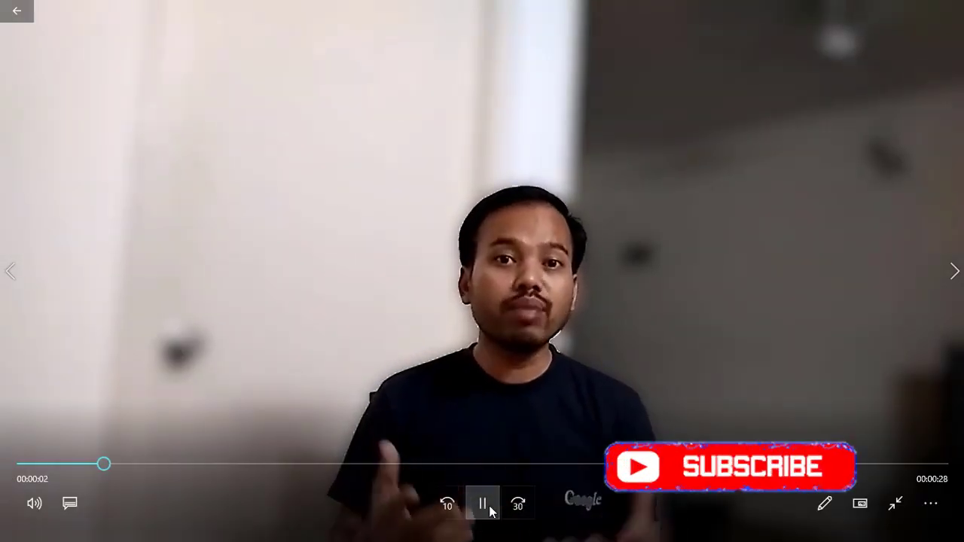
Review the produced video in the media player, pausing to examine the background blur around the man
left_click(484, 505)
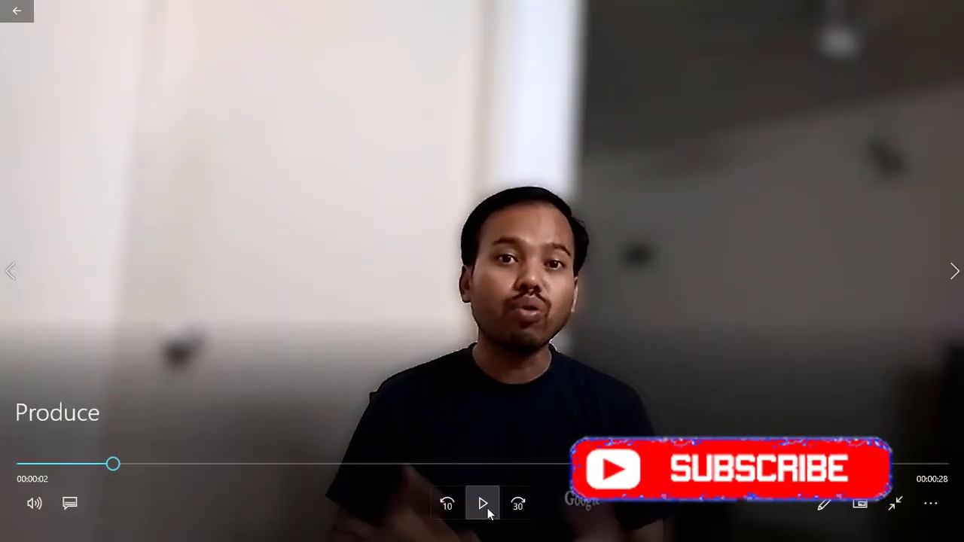
left_click(485, 506)
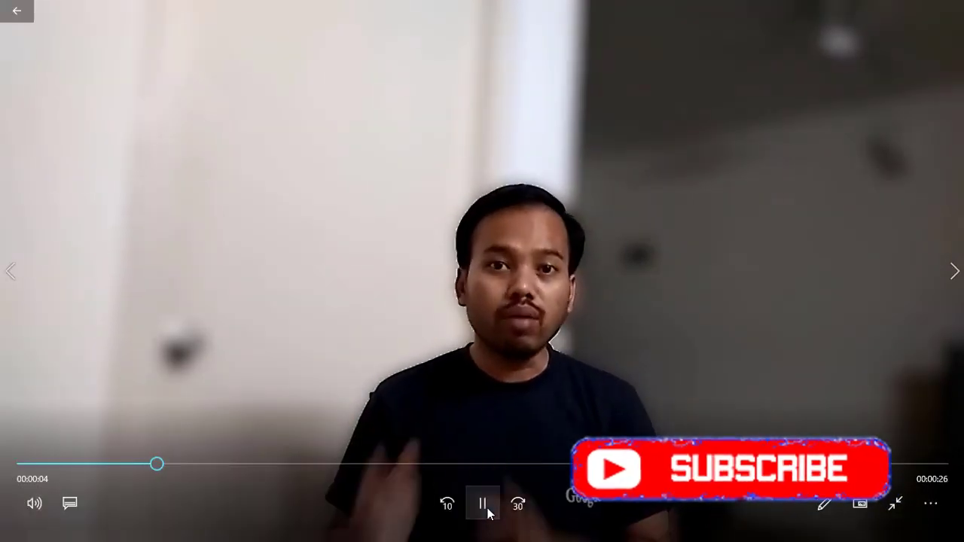
left_click(487, 511)
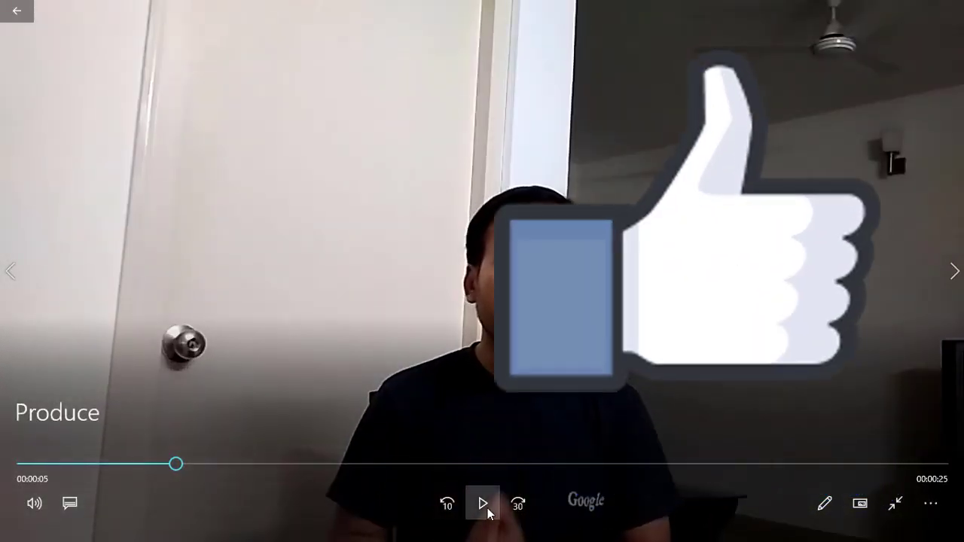